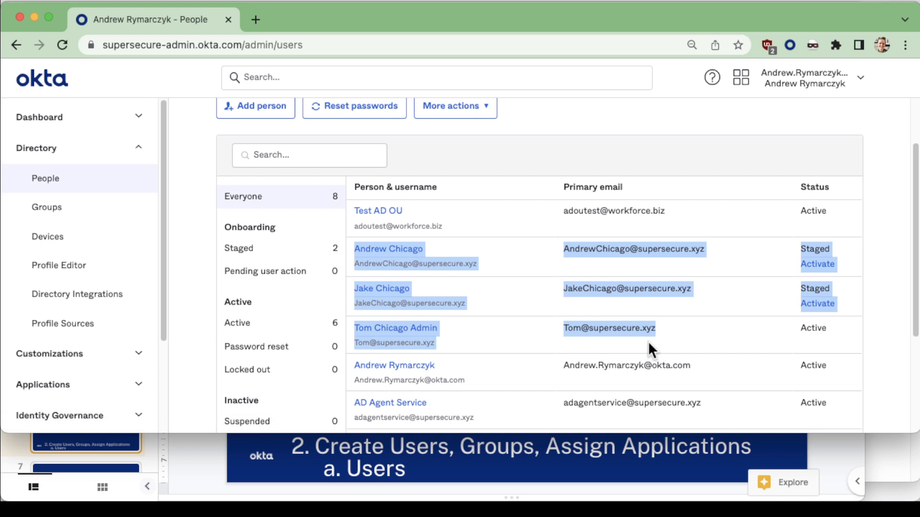
Open the Groups directory, advance the Google Slides deck to the "b. Groups" slide, and return to the Okta admin console
left_click(647, 341)
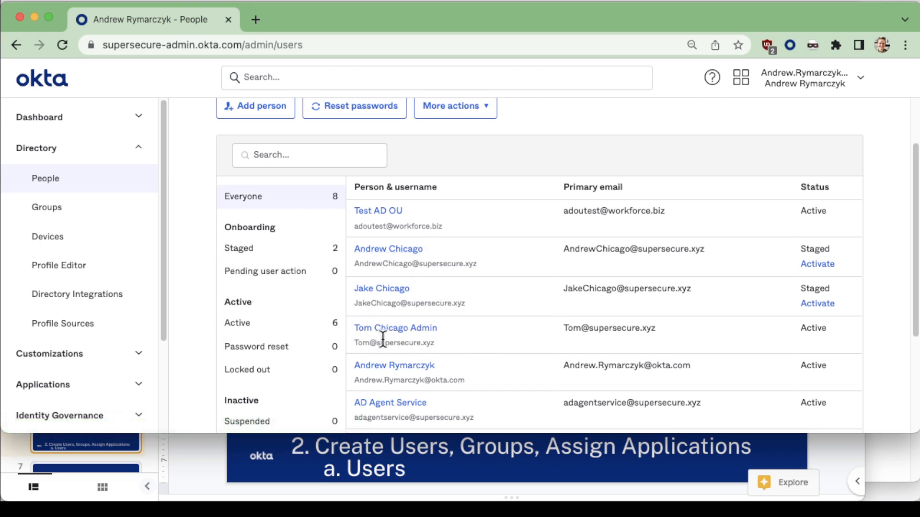
left_click(62, 210)
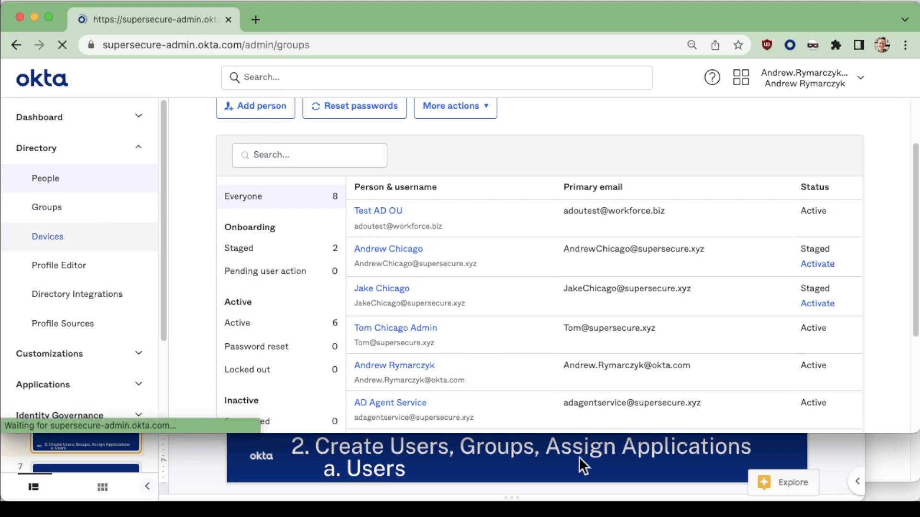
left_click(600, 459)
key("Down")
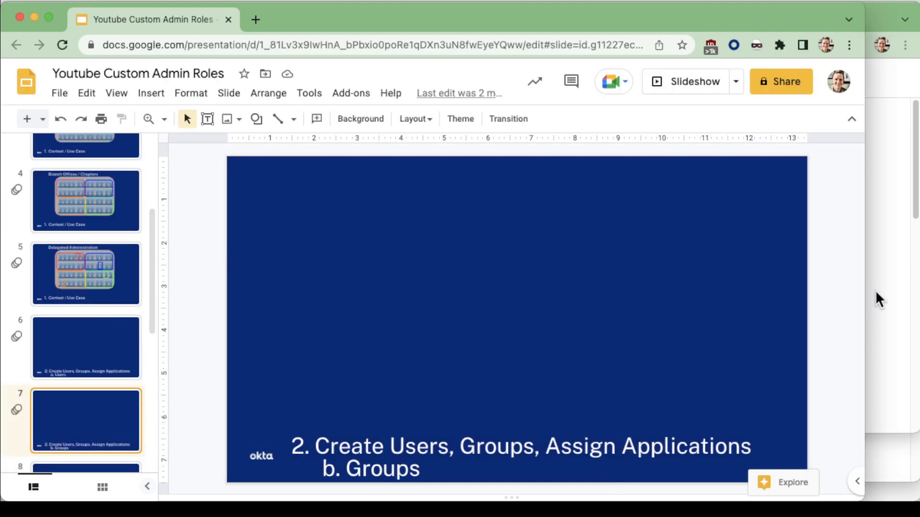
left_click(875, 290)
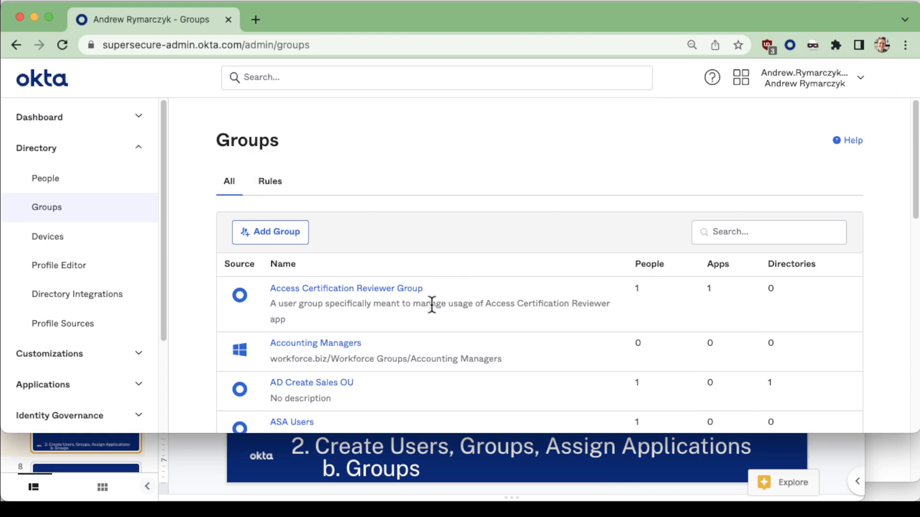
Open the Branch Chapter Chicago Group and examine its list of assigned people
scroll(431, 305, "down", 5)
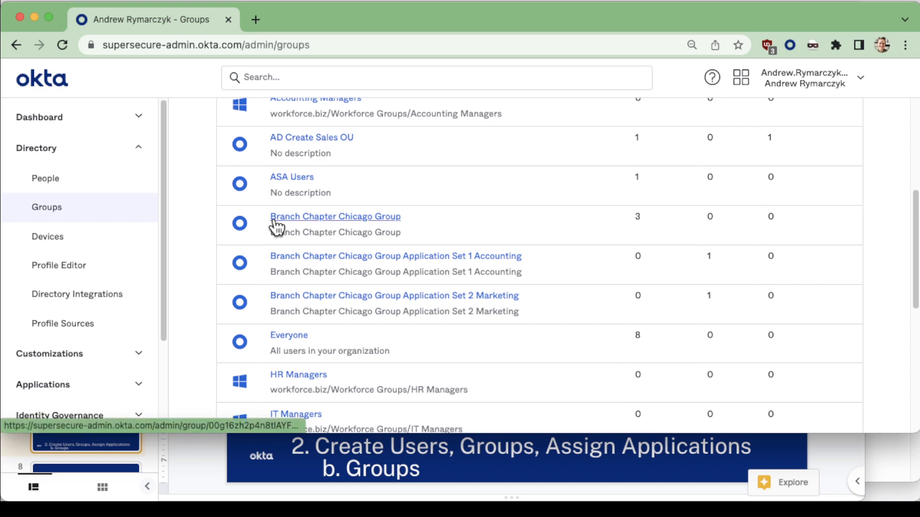
left_click(350, 228)
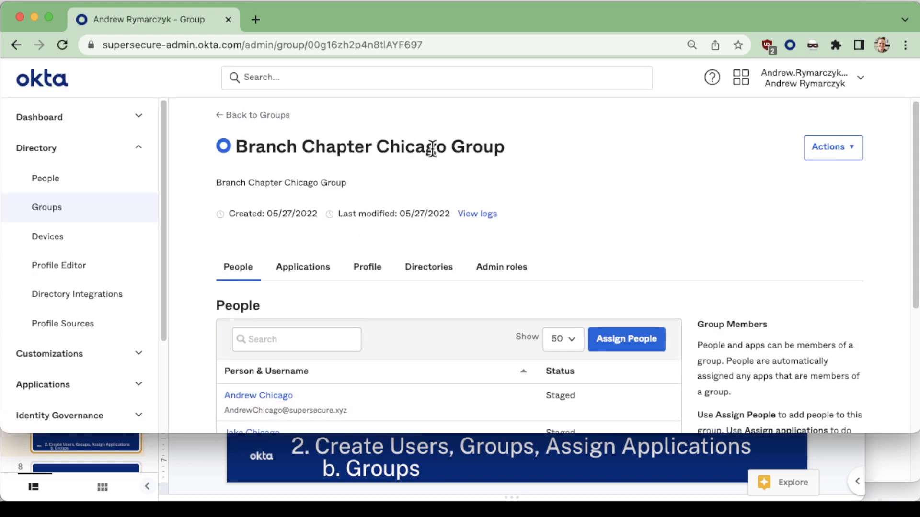
scroll(441, 168, "down", 5)
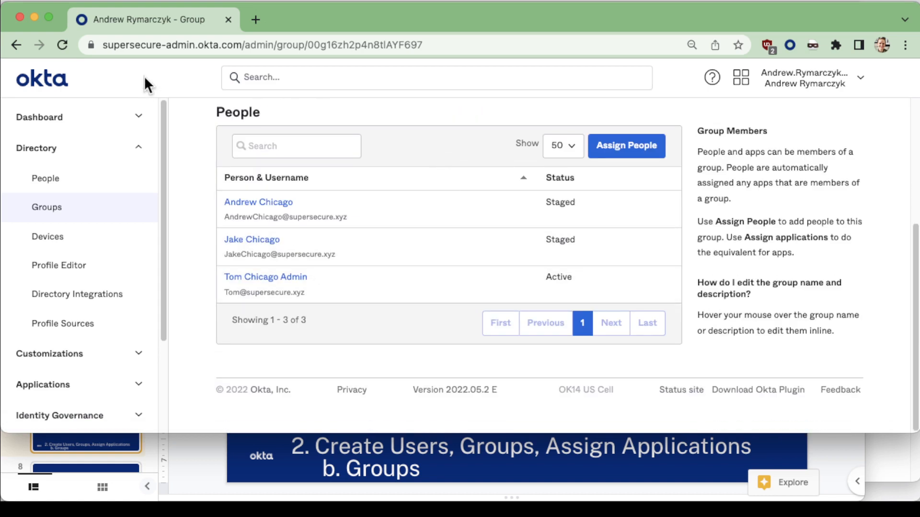
Return to the groups list and view the applications assigned to Branch Chapter Chicago Group Application Set 1 Accounting
left_click(15, 44)
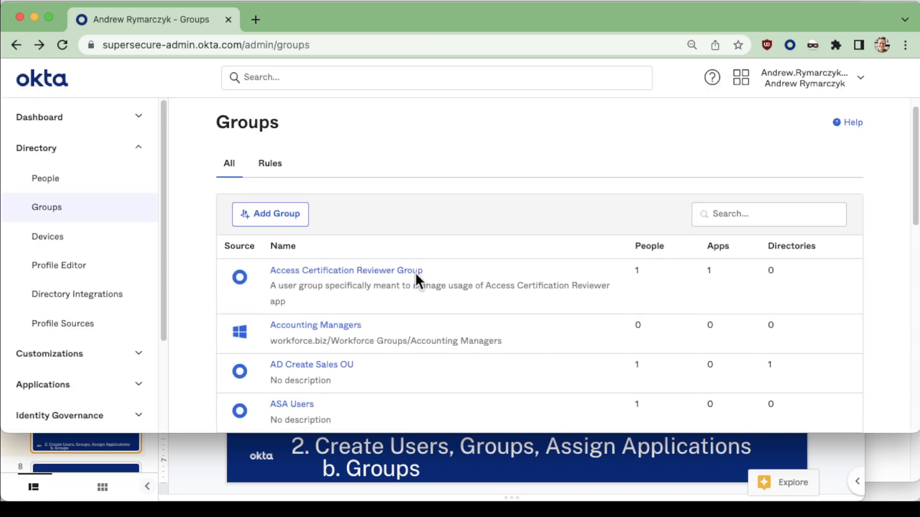
scroll(415, 272, "down", 4)
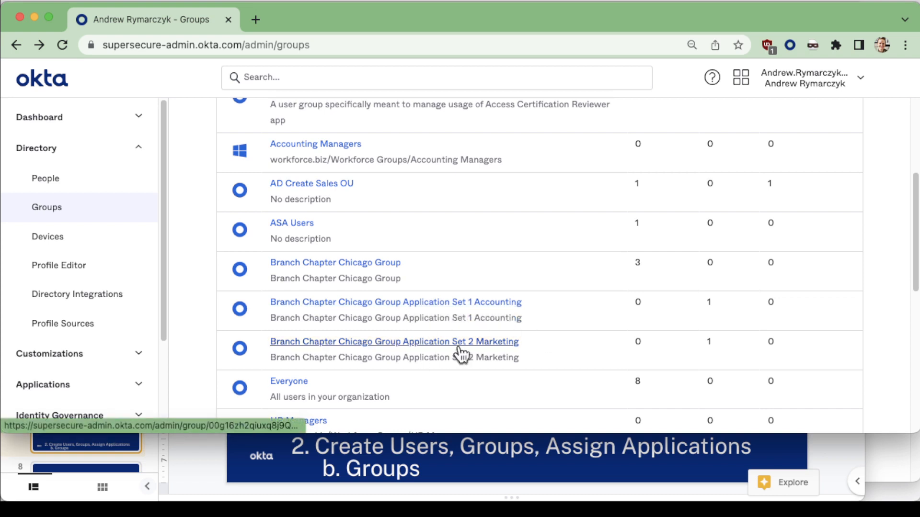
left_click(497, 304)
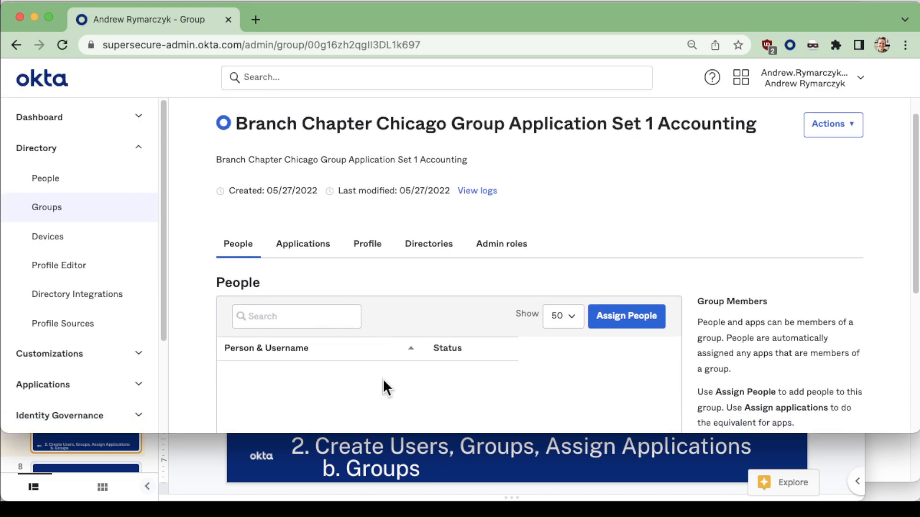
scroll(345, 268, "down", 3)
left_click(309, 168)
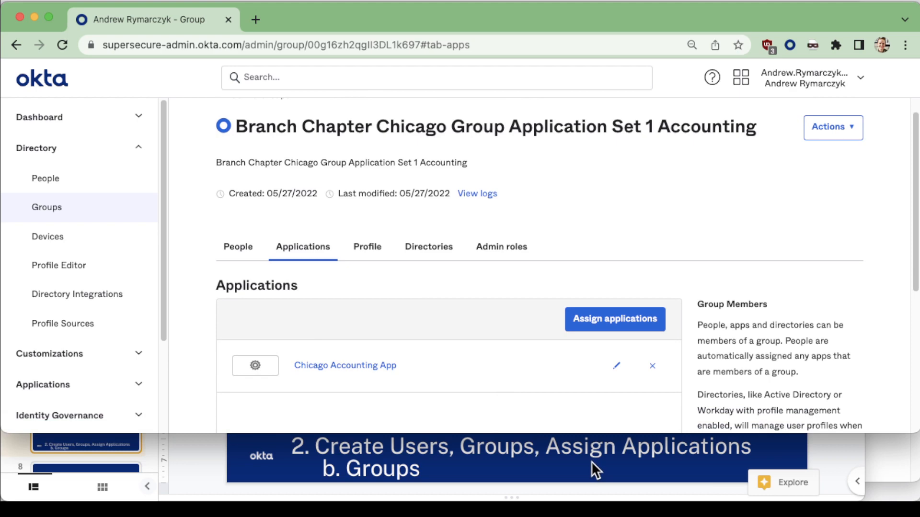
Switch to the Google Slides deck, advance it to the "3. Create Role, Resource Set & Assign Admins – a. Role" slide, and return to Okta
key("super+Tab")
key("Down")
left_click(882, 221)
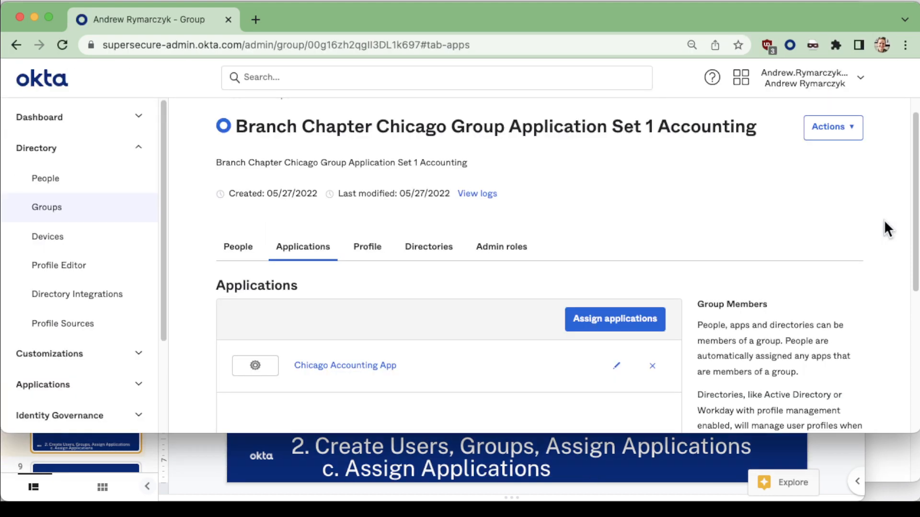
left_click(698, 455)
key("Down")
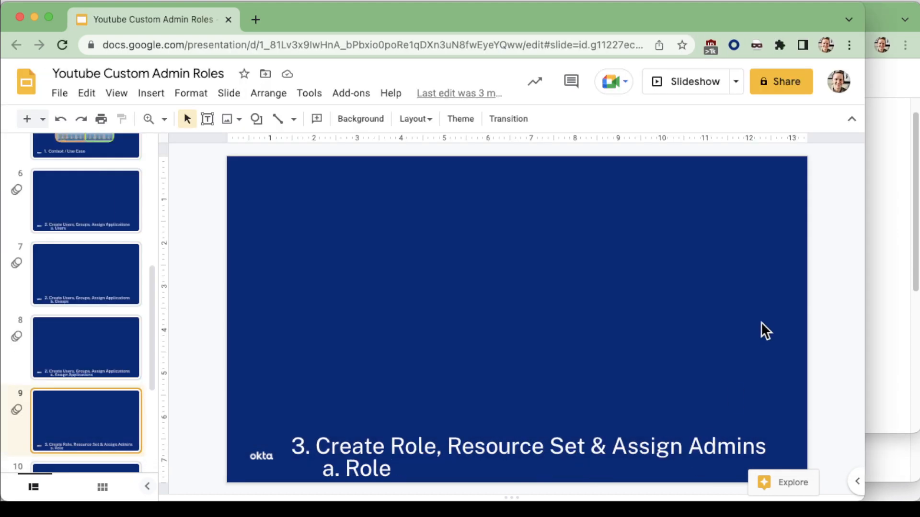
left_click(890, 228)
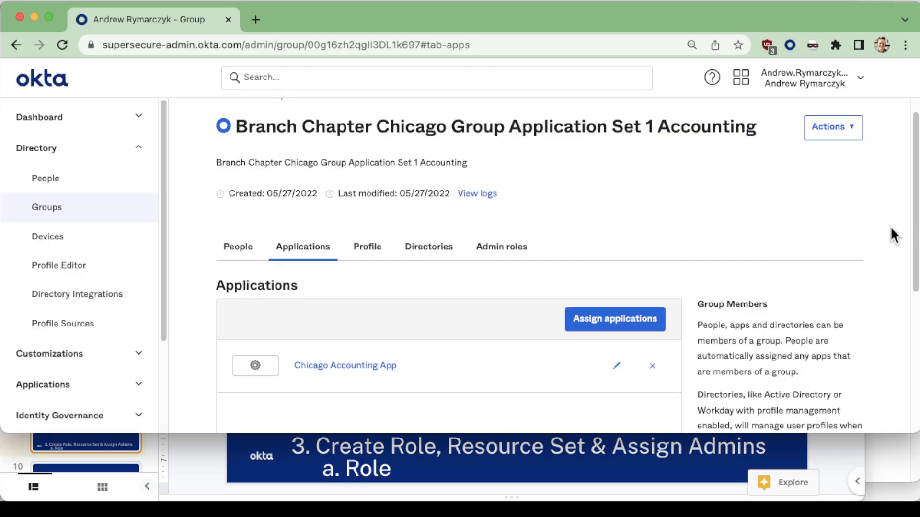
Go to the Administrators page in the Security section and show its list of roles
scroll(93, 259, "down", 3)
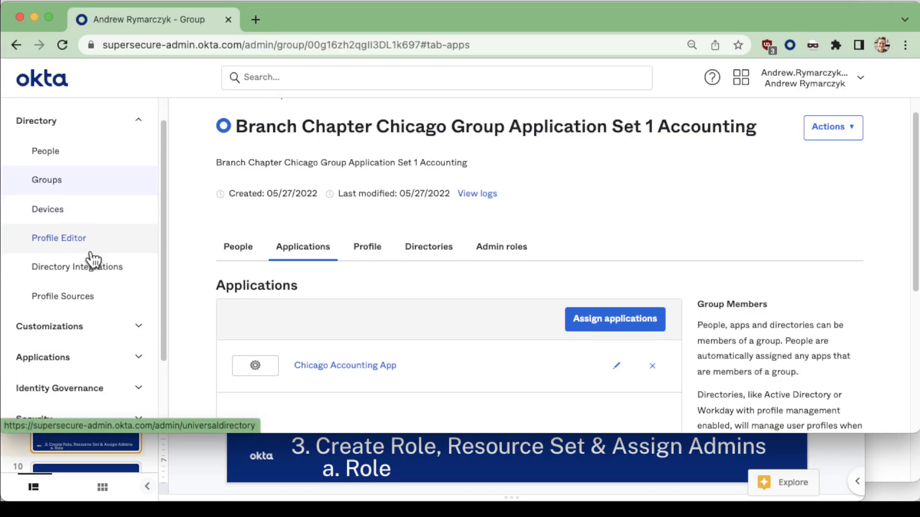
scroll(88, 256, "down", 3)
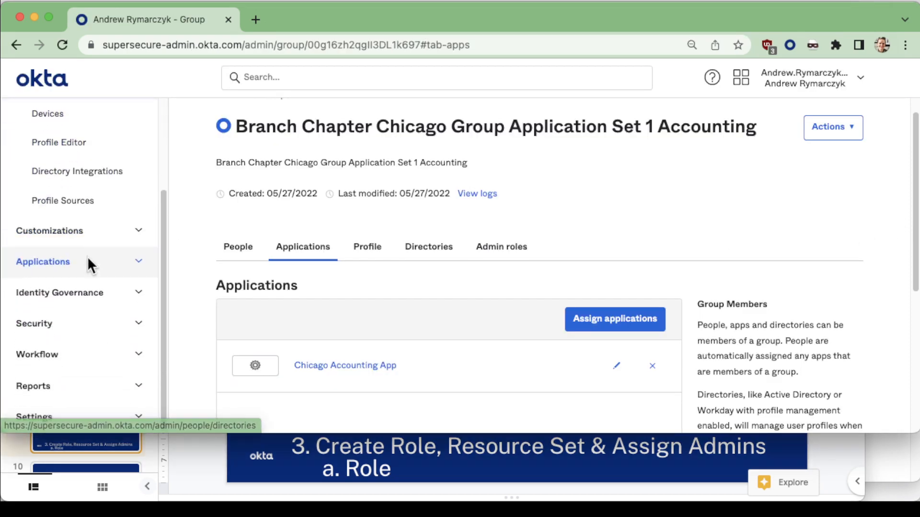
left_click(40, 325)
scroll(48, 333, "down", 2)
left_click(54, 359)
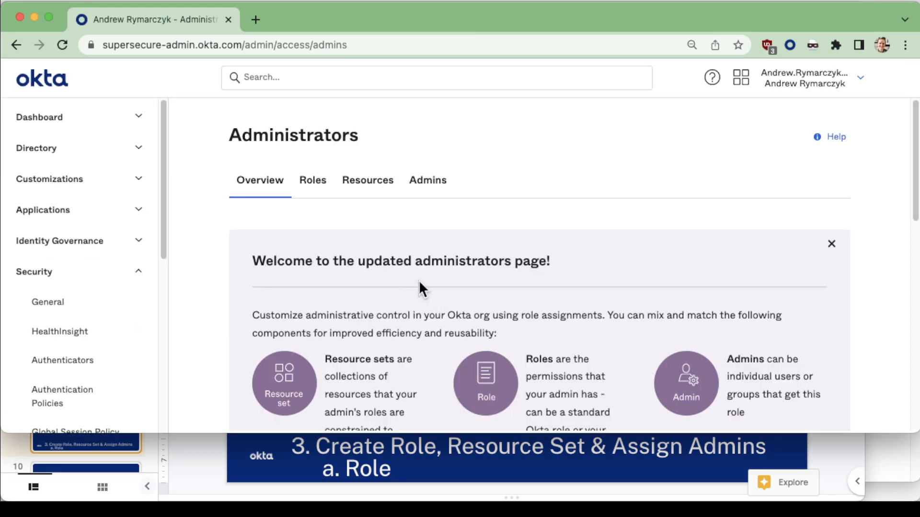
scroll(419, 280, "down", 3)
left_click(313, 117)
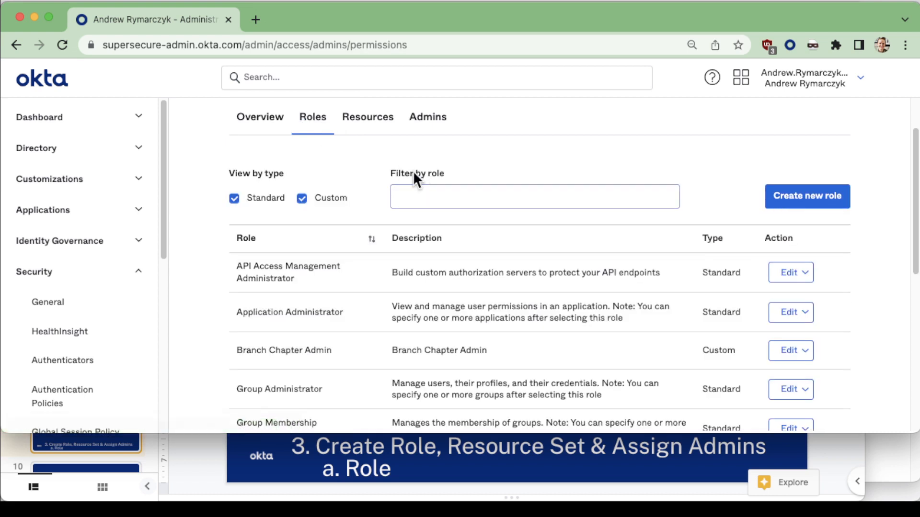
Locate the custom Branch Chapter Admin role and open it for editing
scroll(333, 148, "up", 1)
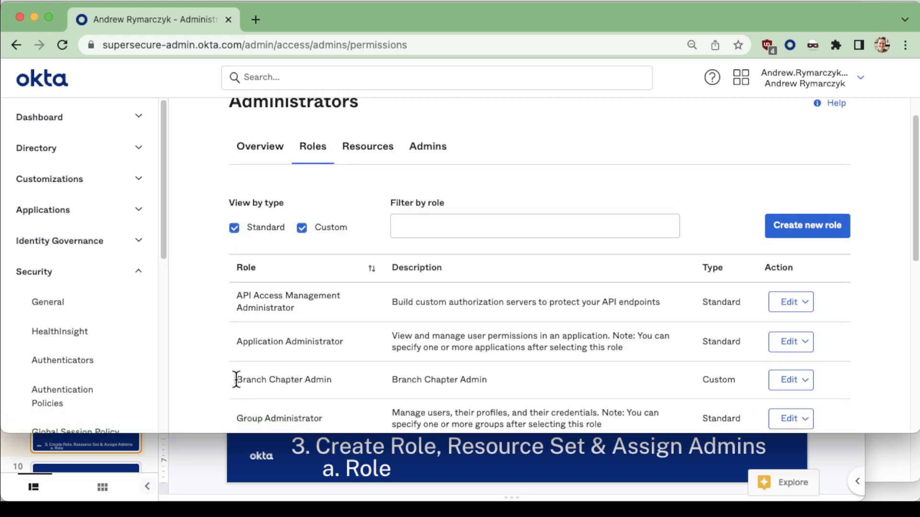
left_click_drag(236, 381, 536, 377)
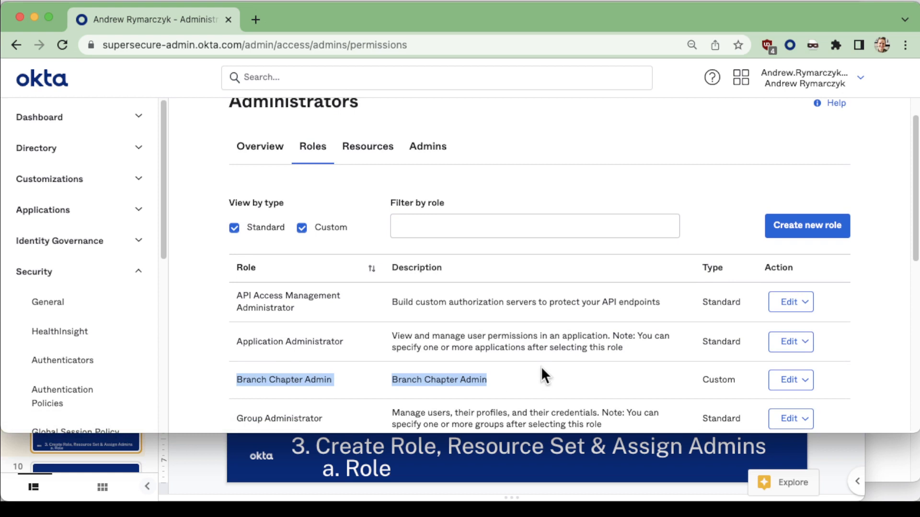
left_click(810, 380)
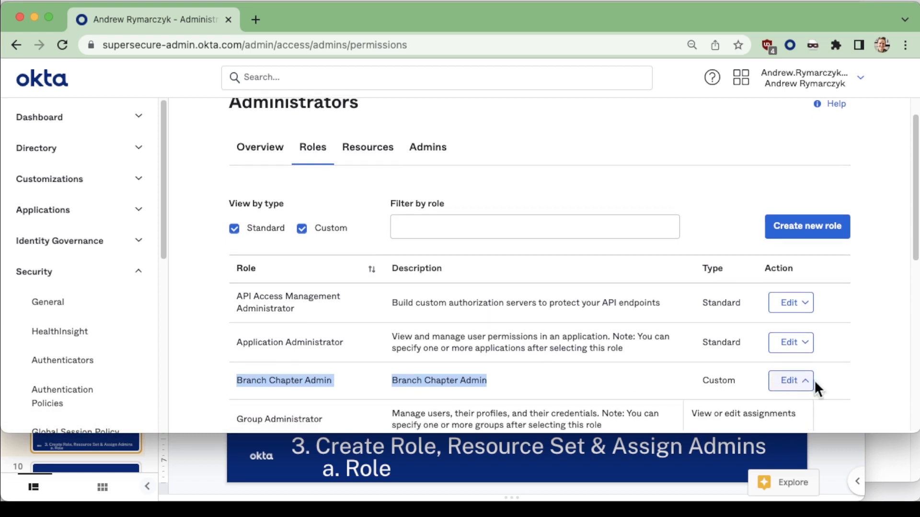
scroll(840, 338, "down", 1)
scroll(841, 338, "down", 1)
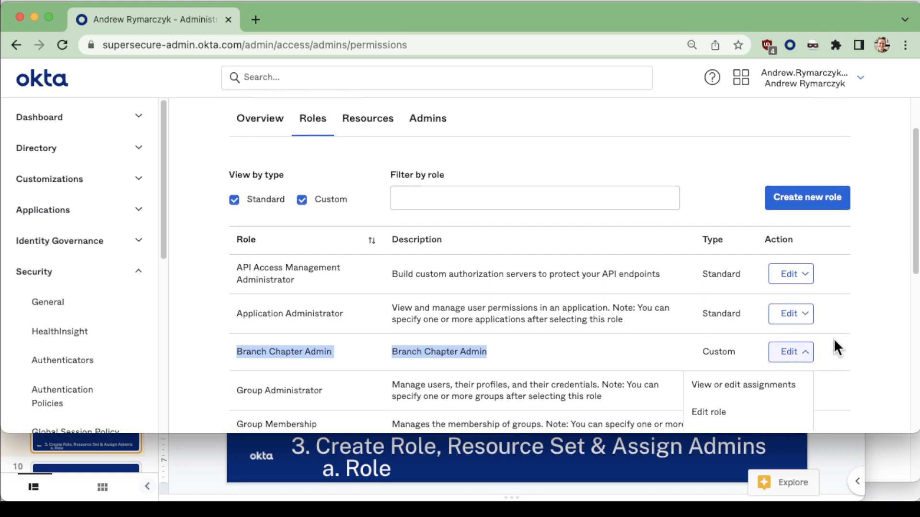
left_click(724, 423)
left_click(577, 314)
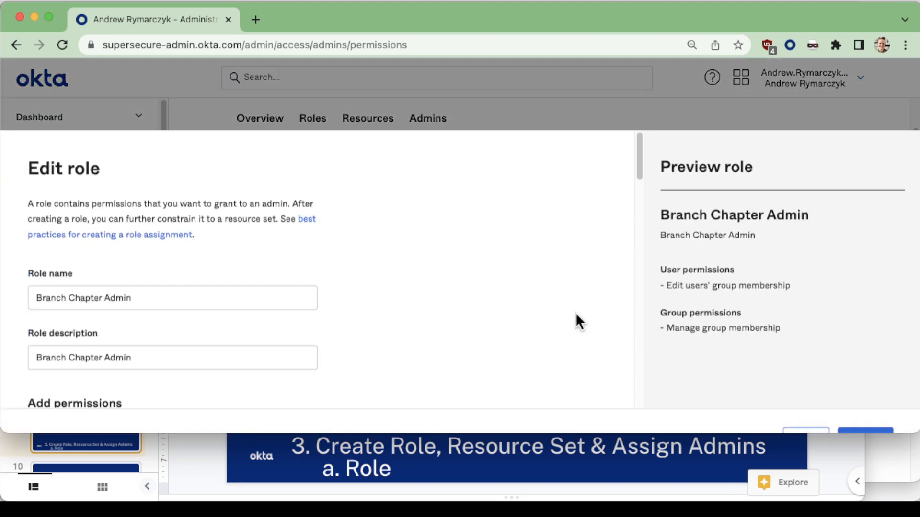
Examine the user, group, application and profile source permissions of the Branch Chapter Admin role, and close it without saving
scroll(423, 282, "down", 5)
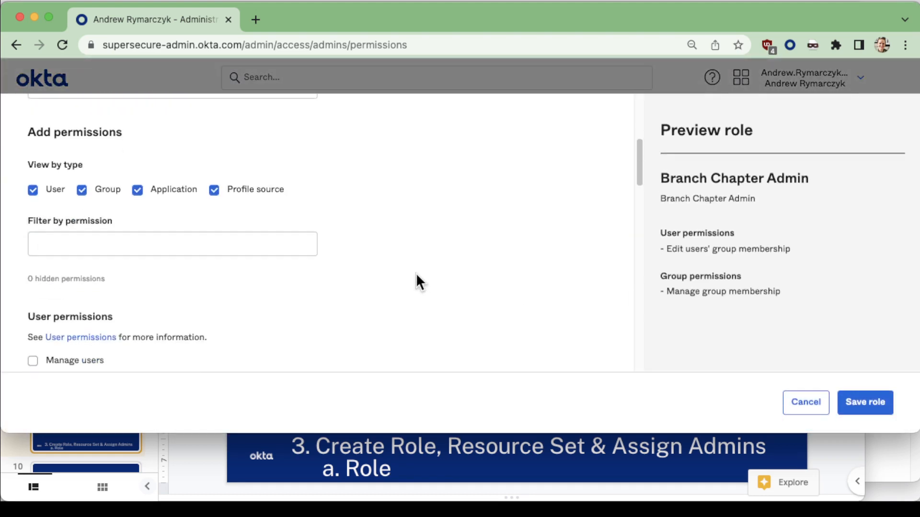
scroll(416, 274, "down", 10)
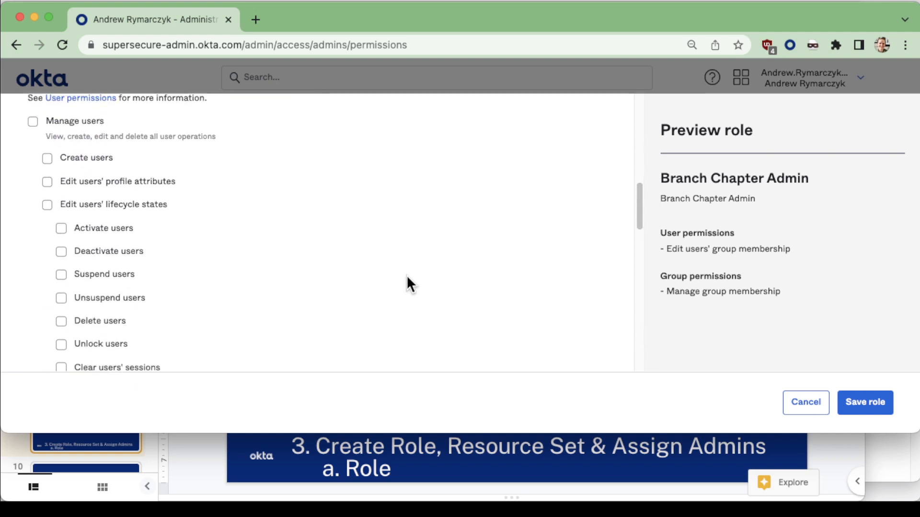
scroll(408, 277, "down", 10)
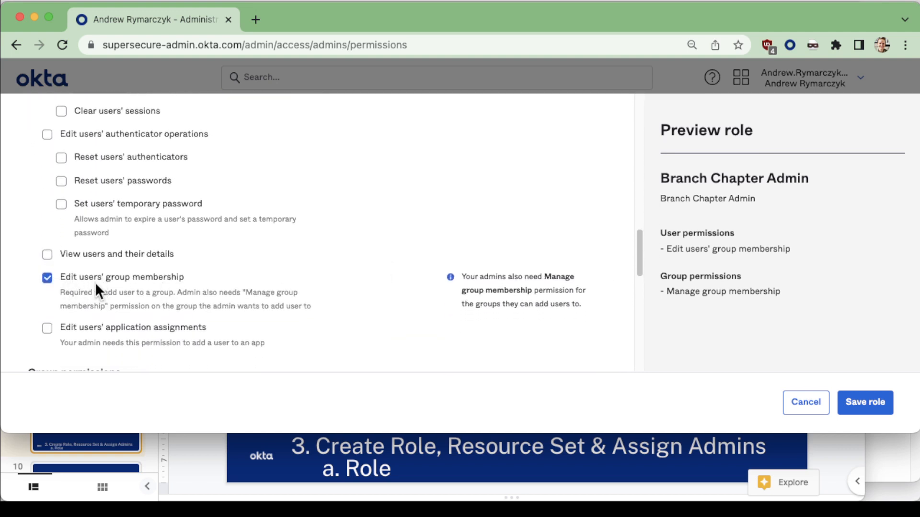
scroll(295, 294, "down", 3)
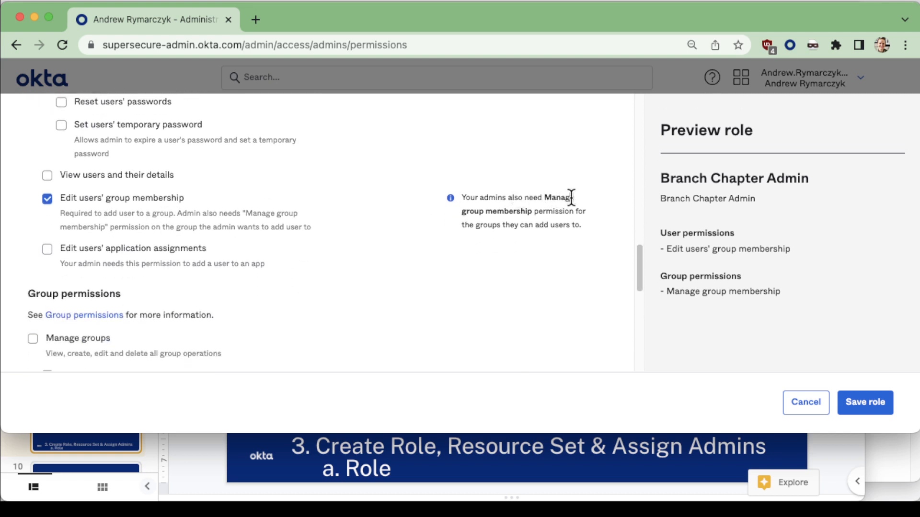
scroll(488, 240, "down", 1)
scroll(486, 237, "down", 5)
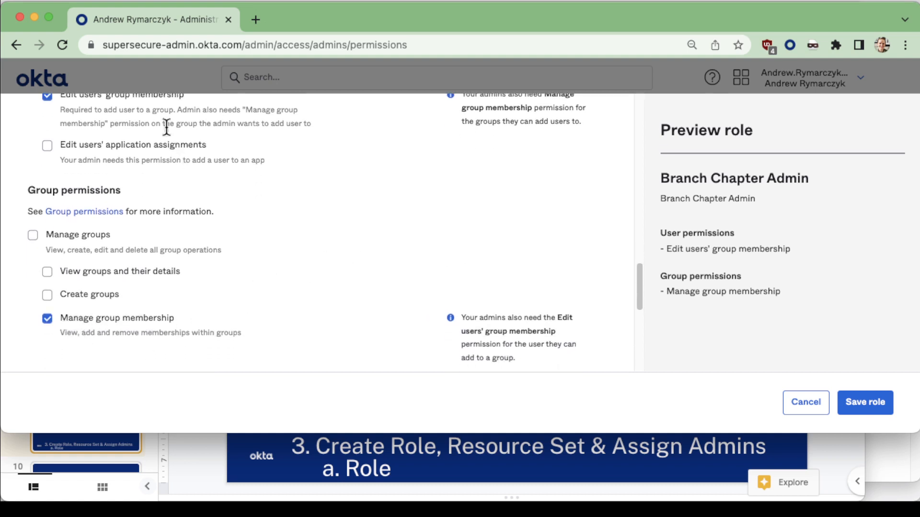
scroll(136, 327, "down", 7)
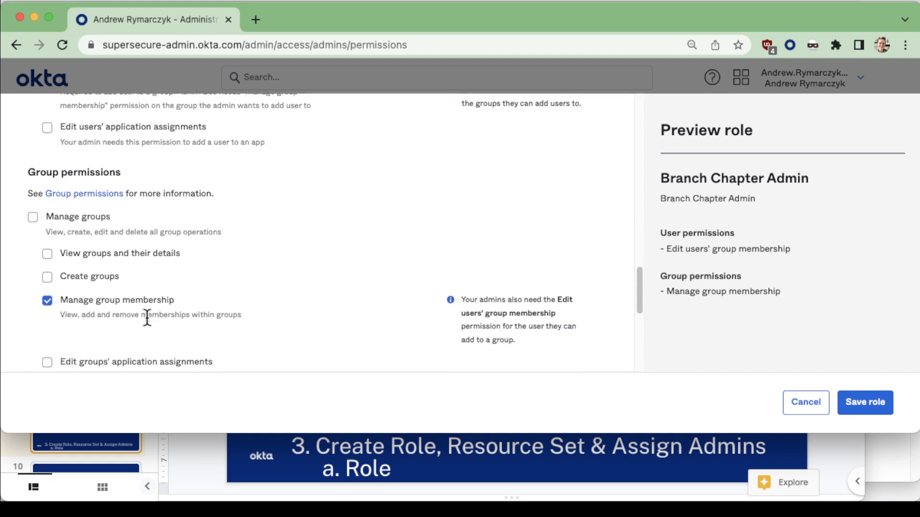
scroll(155, 297, "down", 2)
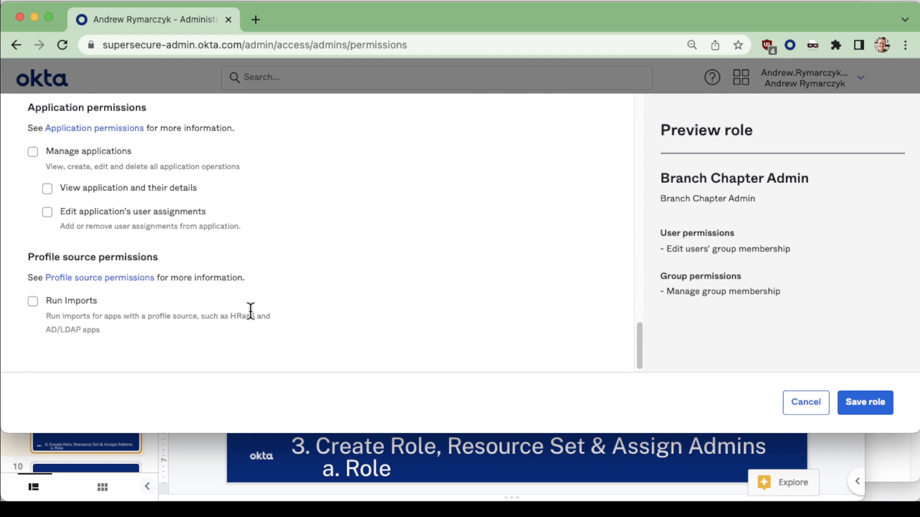
left_click(805, 403)
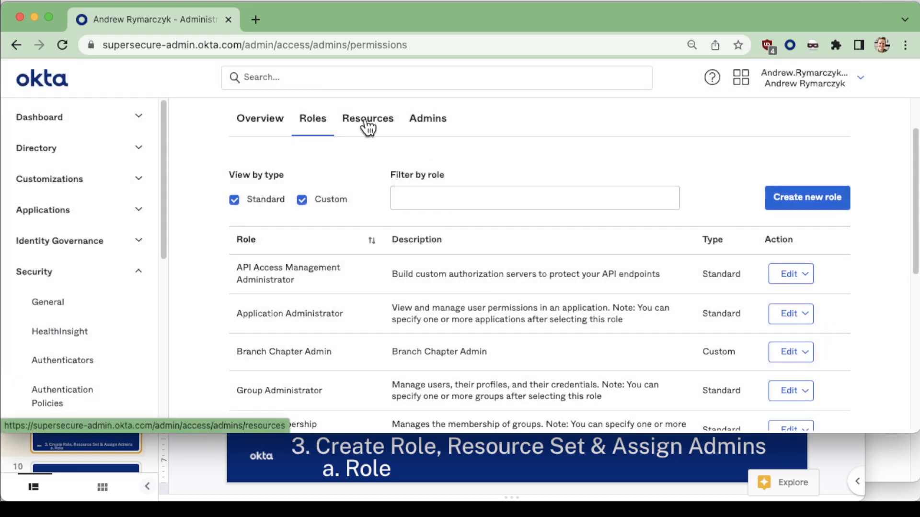
Show the administrator resource sets, advance the Google Slides deck to the "b. Resource Set" slide, and return to Okta
left_click(367, 122)
left_click(624, 447)
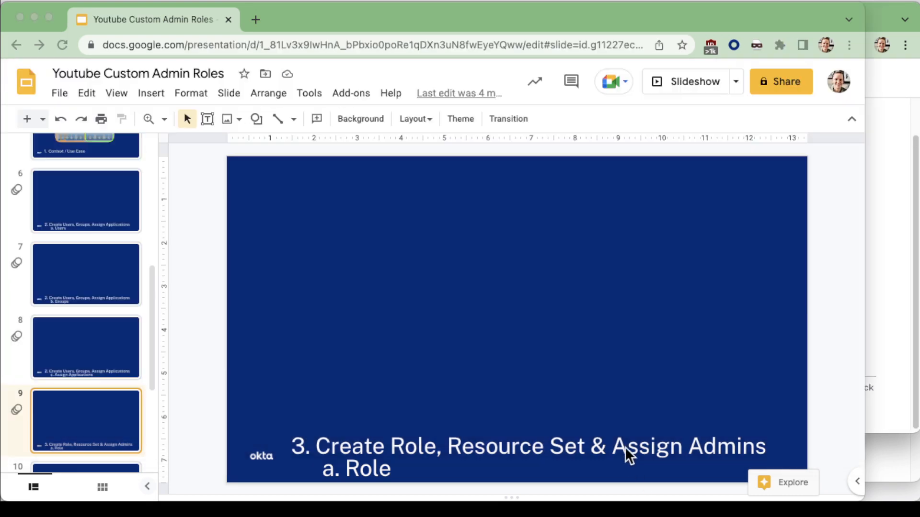
key("Down")
left_click(910, 218)
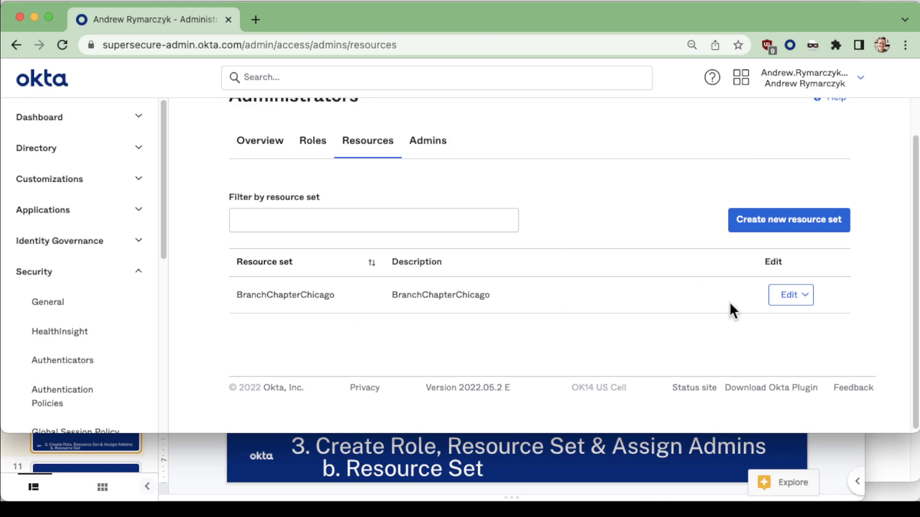
Open the BranchChapterChicago resource set for editing
left_click(803, 304)
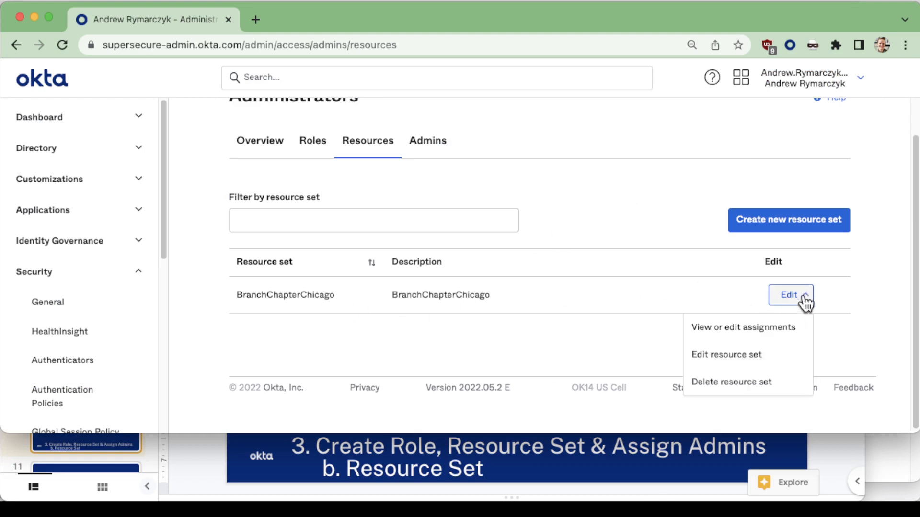
left_click(772, 356)
left_click(565, 311)
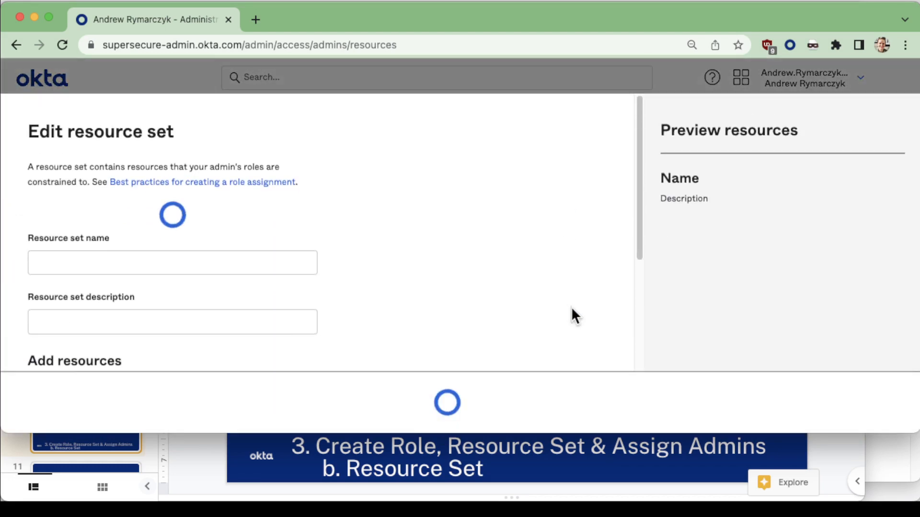
Examine the user and group resources in the BranchChapterChicago resource set, and close it without saving
scroll(393, 271, "down", 5)
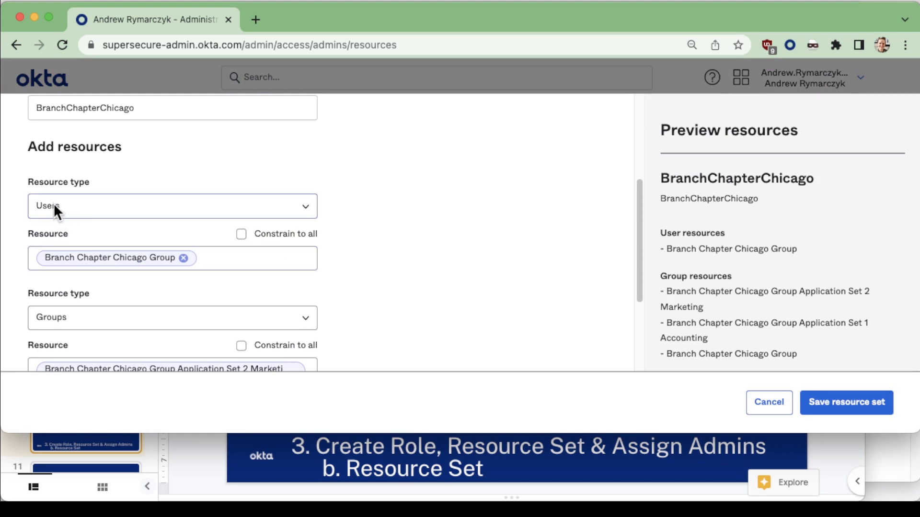
scroll(144, 246, "down", 3)
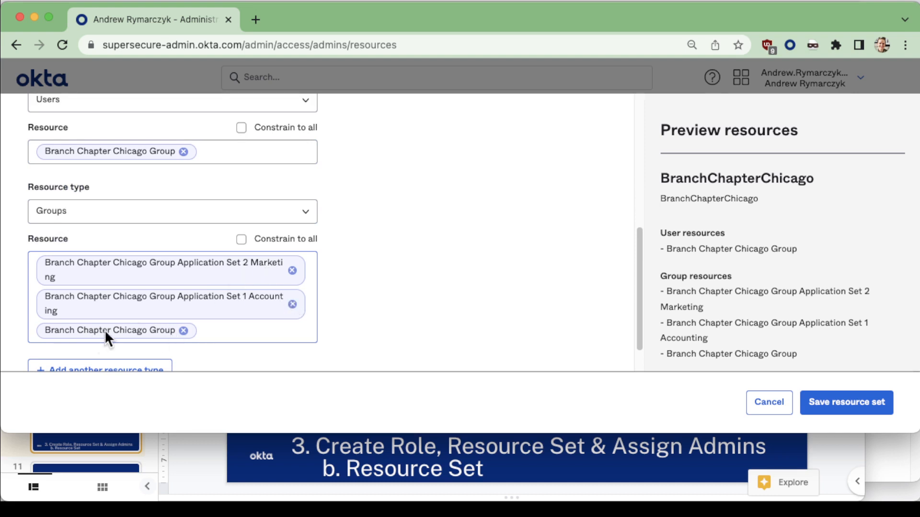
scroll(190, 329, "down", 1)
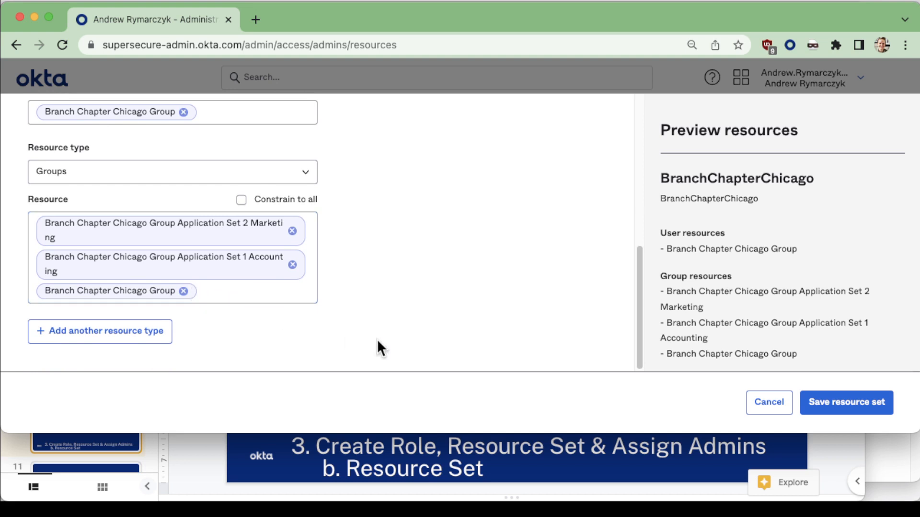
left_click(768, 401)
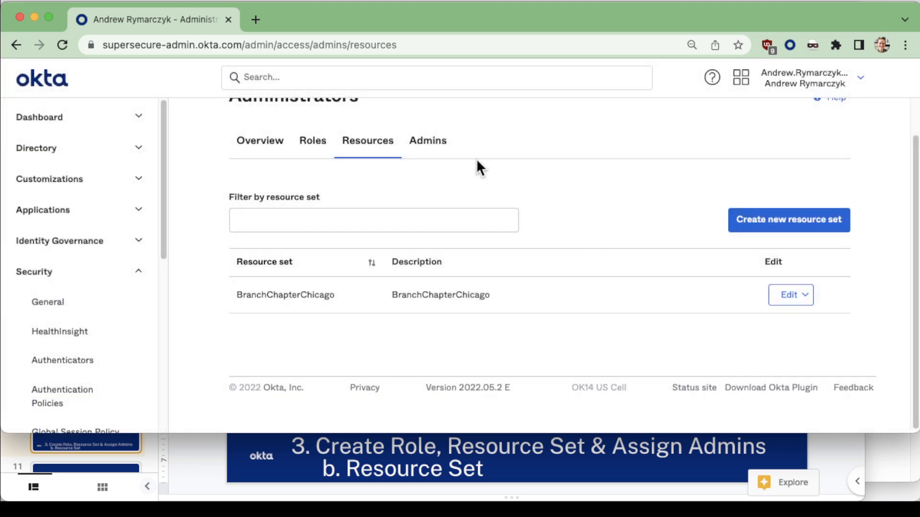
Show the list of administrators and examine the individually granted role and resource set of the Branch Chapter Admin user
left_click(428, 144)
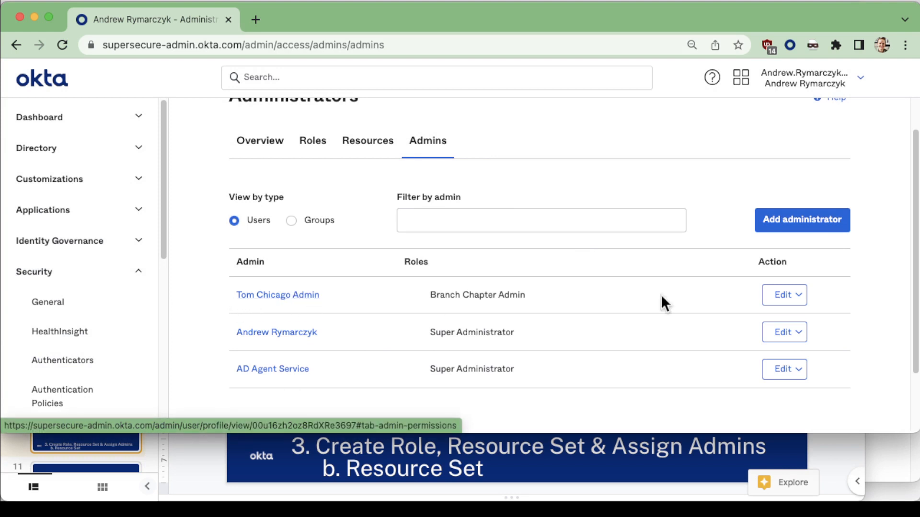
left_click(785, 296)
left_click(756, 330)
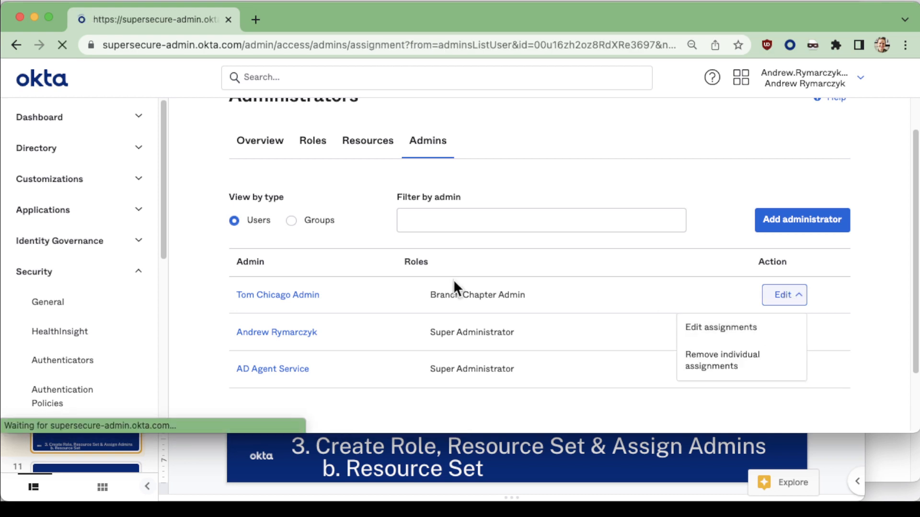
scroll(597, 313, "down", 2)
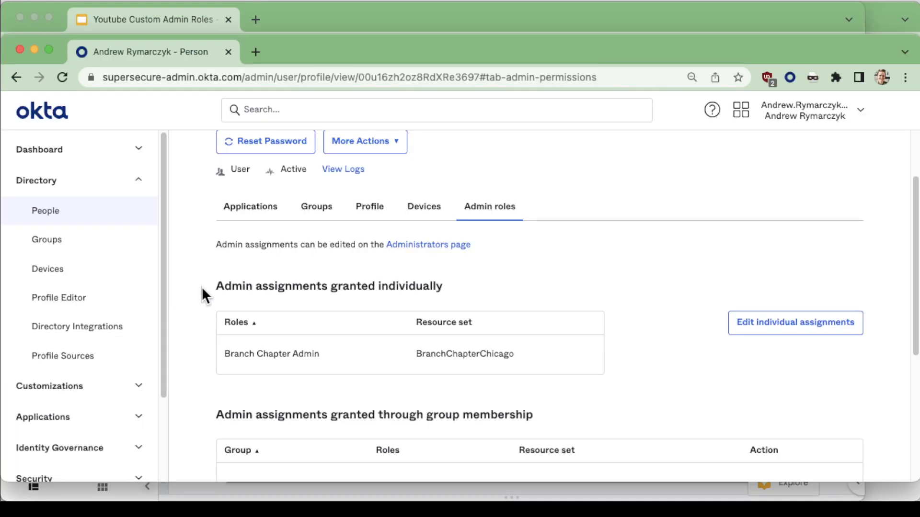
Switch to the delegated Chicago admin's browser session and review the People and Groups lists in its admin console
mouse_move(816, 479)
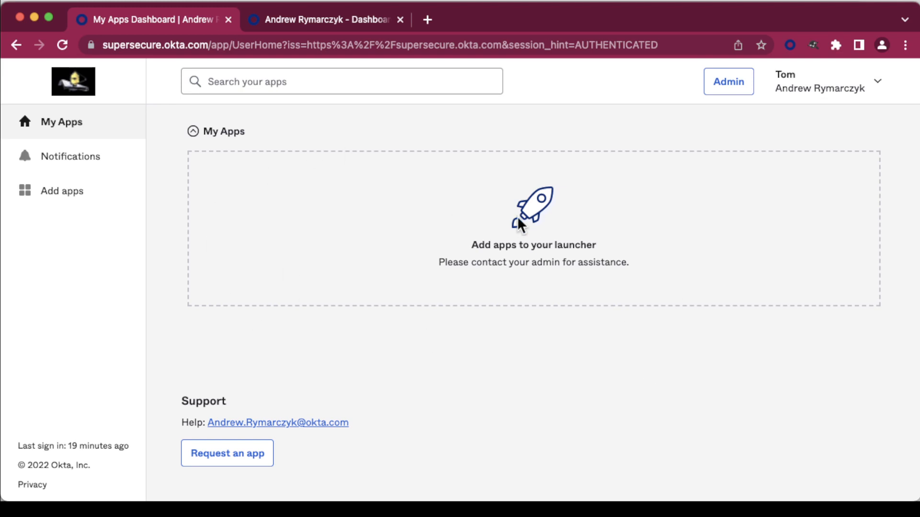
left_click(729, 88)
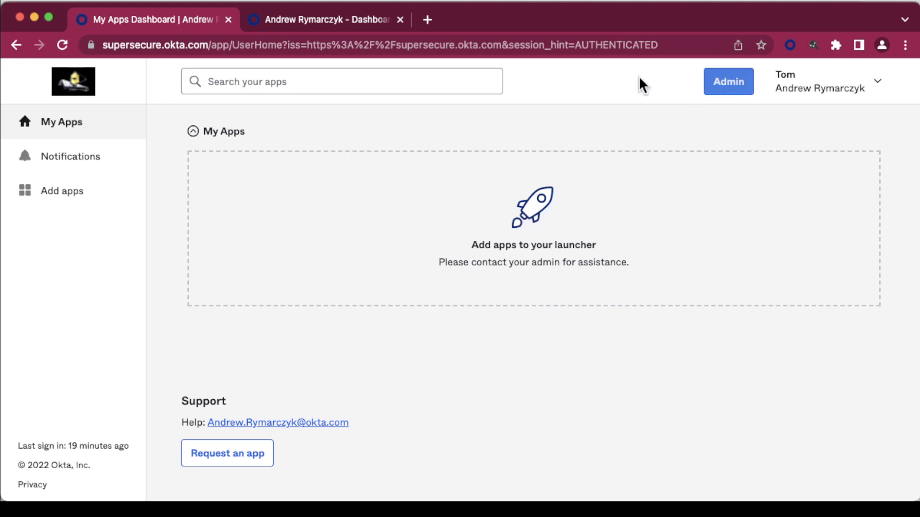
left_click(318, 21)
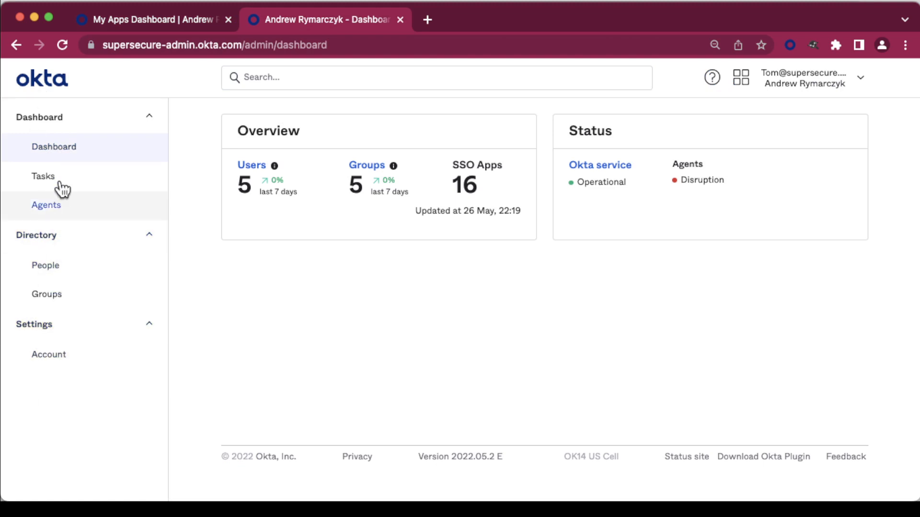
left_click(51, 269)
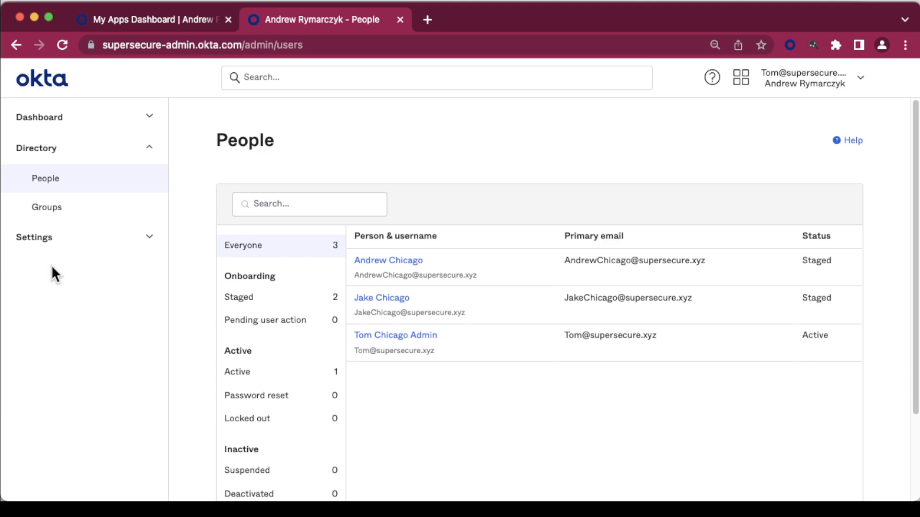
left_click(58, 211)
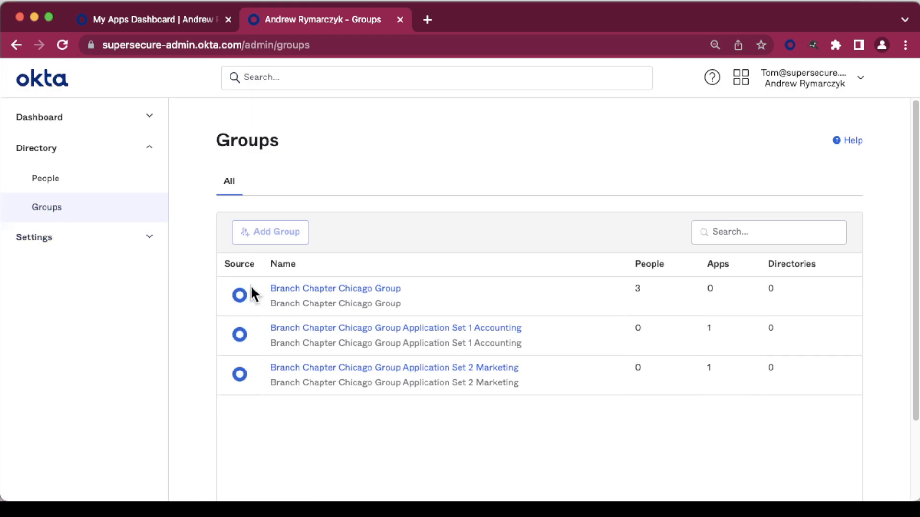
Add the Chicago admin user as a member of Branch Chapter Chicago Group Application Set 1 Accounting and save the membership
left_click(504, 335)
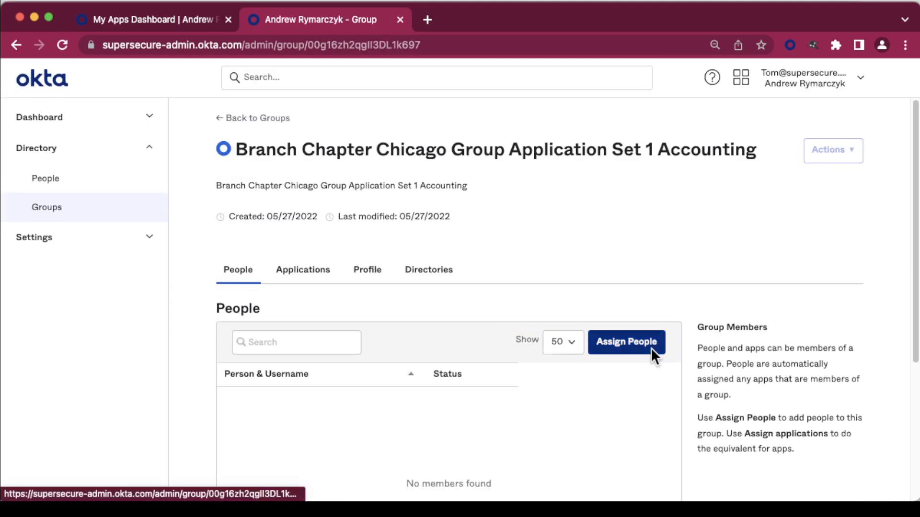
left_click(647, 346)
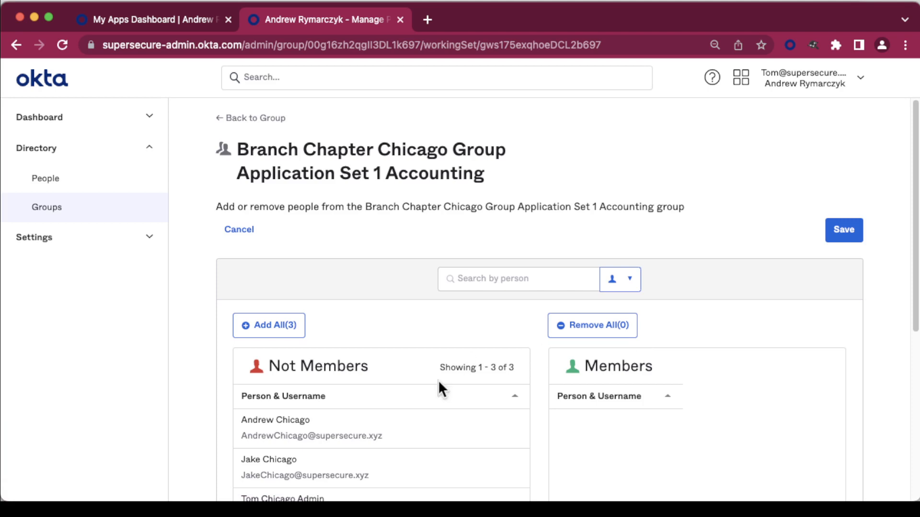
scroll(372, 436, "down", 3)
left_click(306, 395)
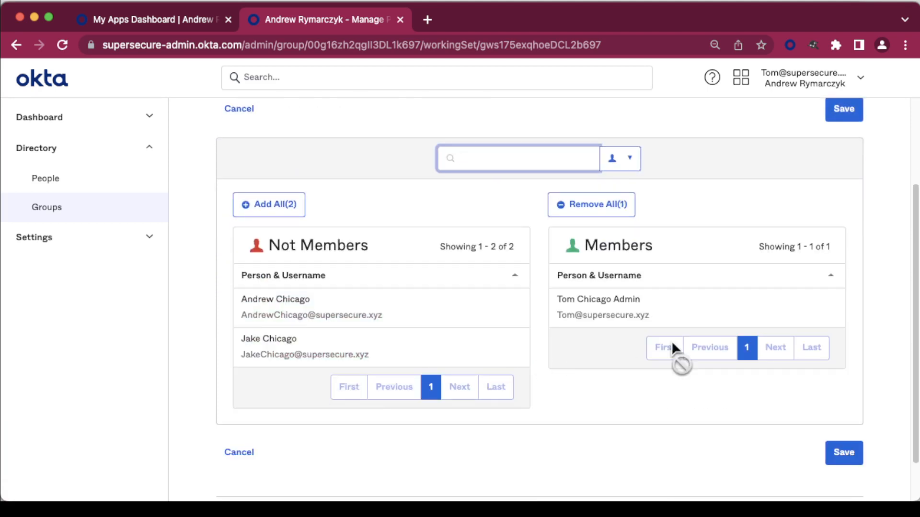
scroll(827, 134, "up", 3)
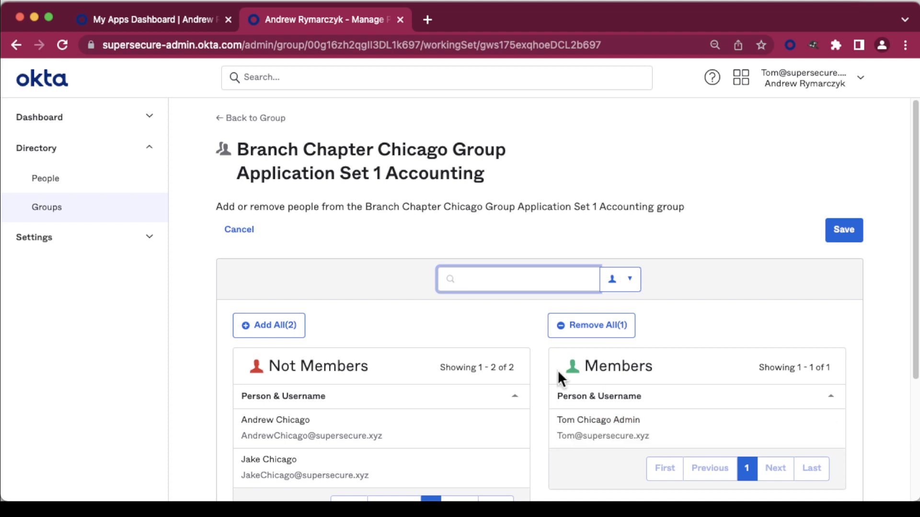
left_click(844, 232)
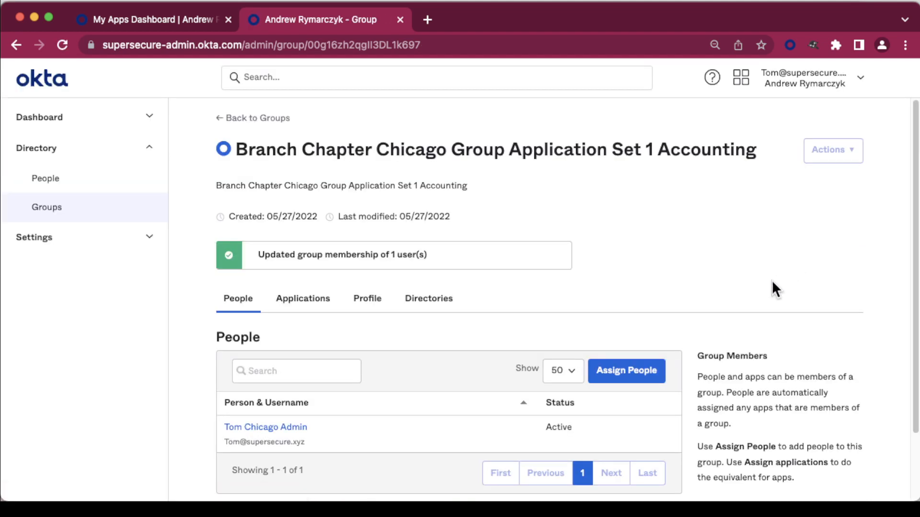
Reload the Chicago admin's My Apps dashboard to check the apps assigned through the group
scroll(752, 269, "down", 2)
left_click(150, 23)
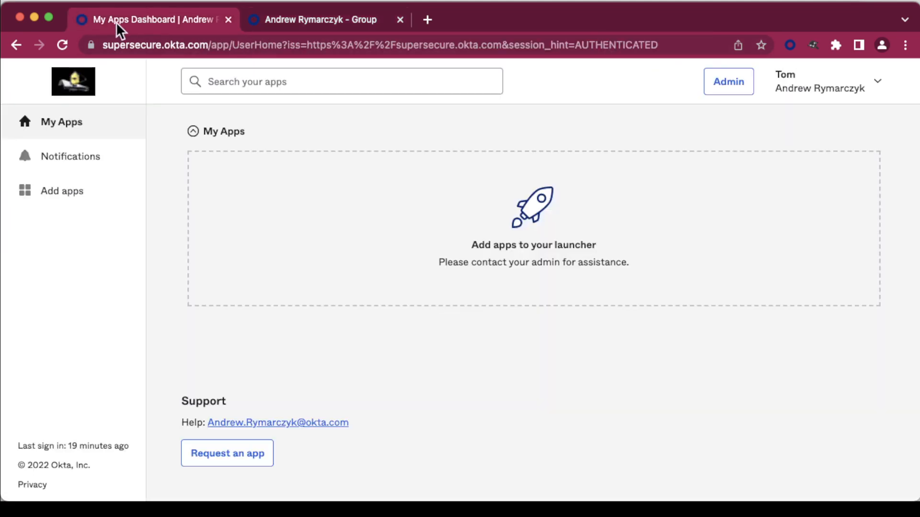
left_click(63, 45)
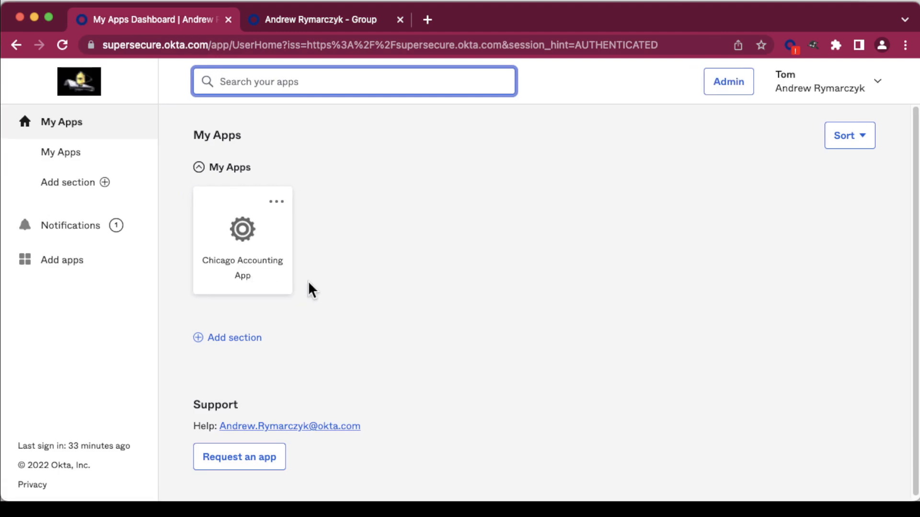
Return to the Application Set 1 Accounting group in the admin console and show the Dashboard navigation options
left_click(348, 22)
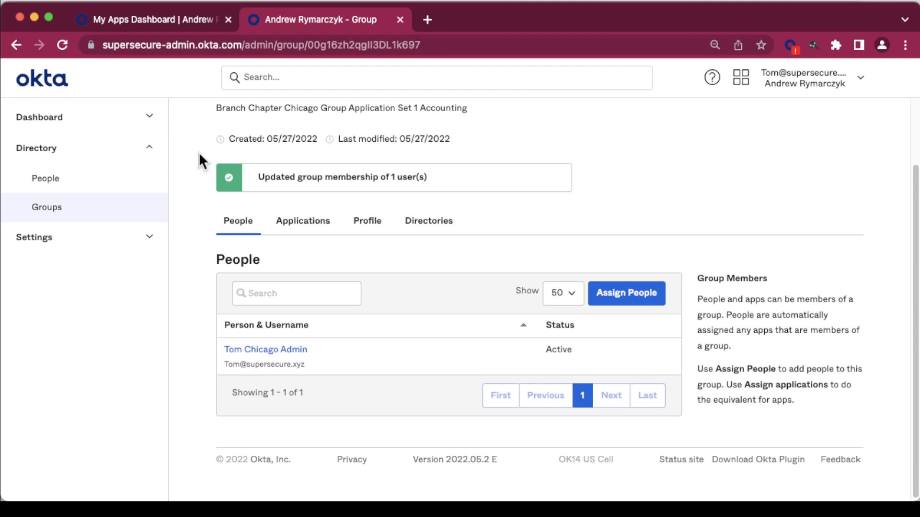
left_click(126, 115)
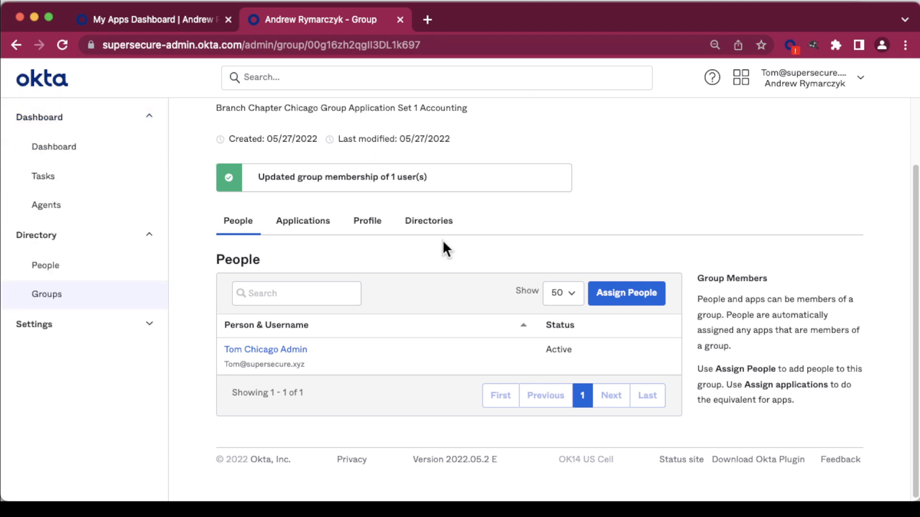
scroll(704, 208, "up", 2)
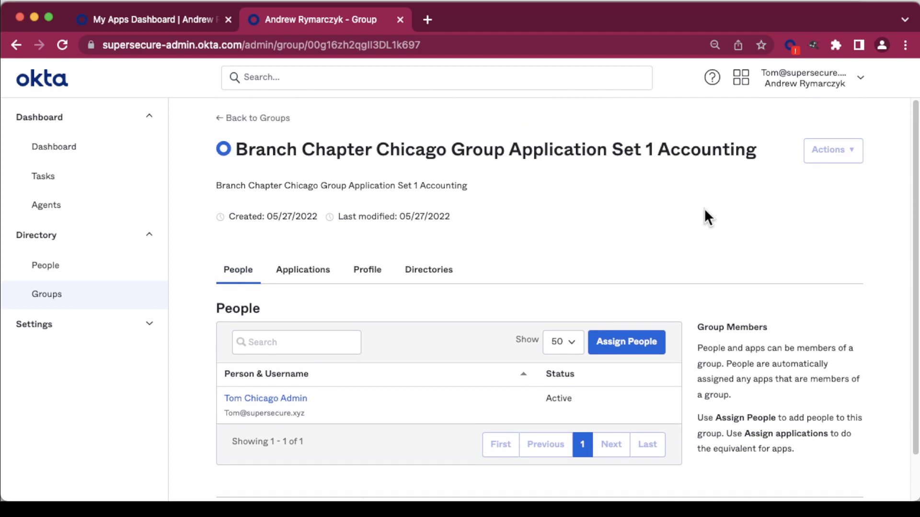